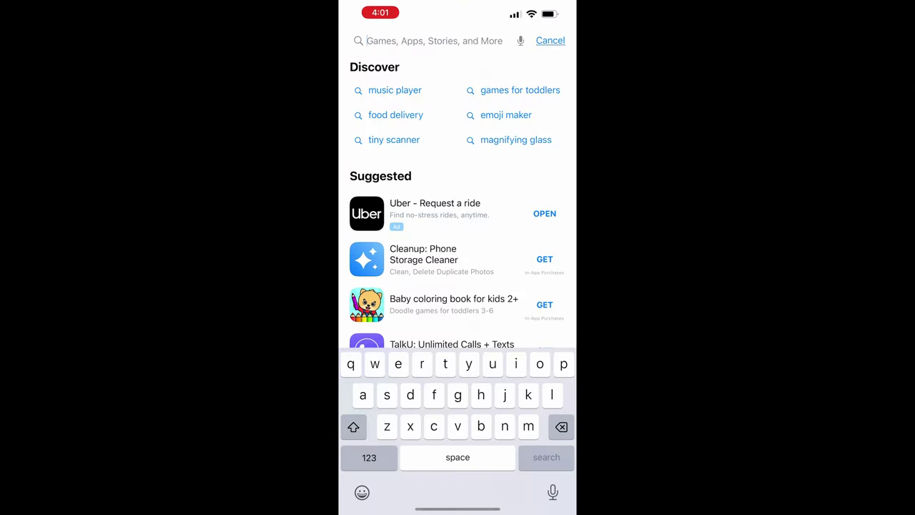
Search the App Store for polycam and look through the results
{"action": "type", "text": "polycam"}
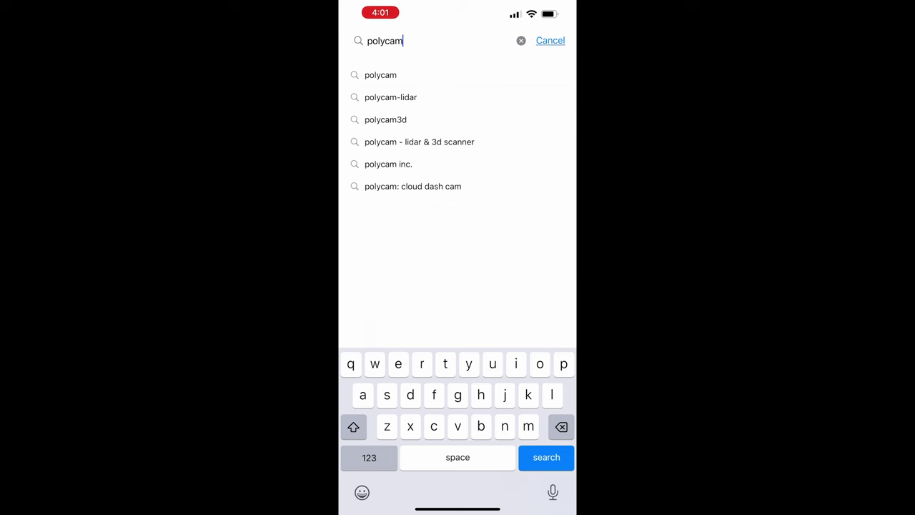
{"action": "key", "text": "Return"}
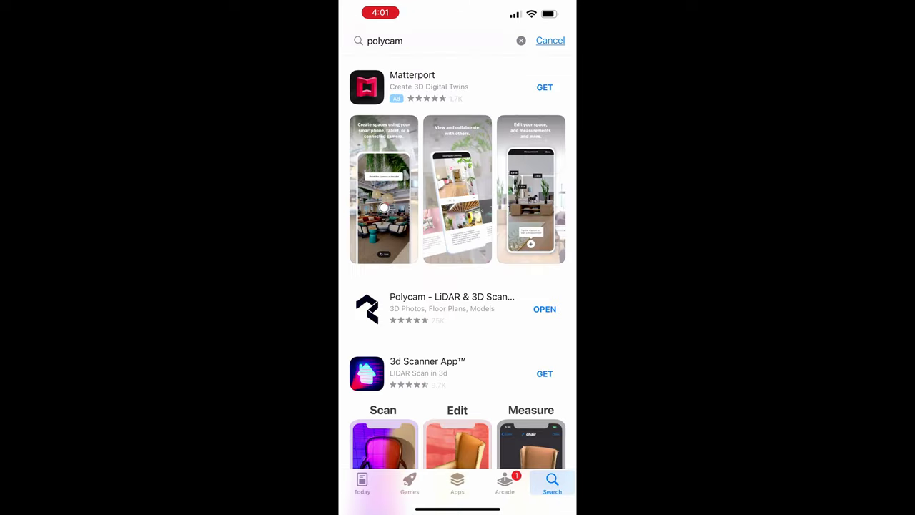
{"action": "scroll", "coordinate": [457, 265], "scroll_direction": "down", "scroll_amount": 3}
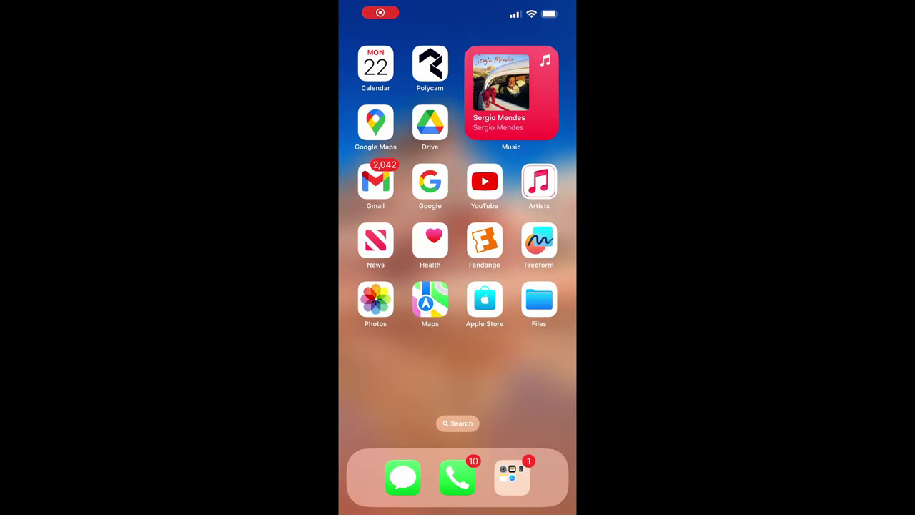
Switch to Polycam and record a new LiDAR capture of the room with the staircase
{"action": "left_click", "coordinate": [430, 65]}
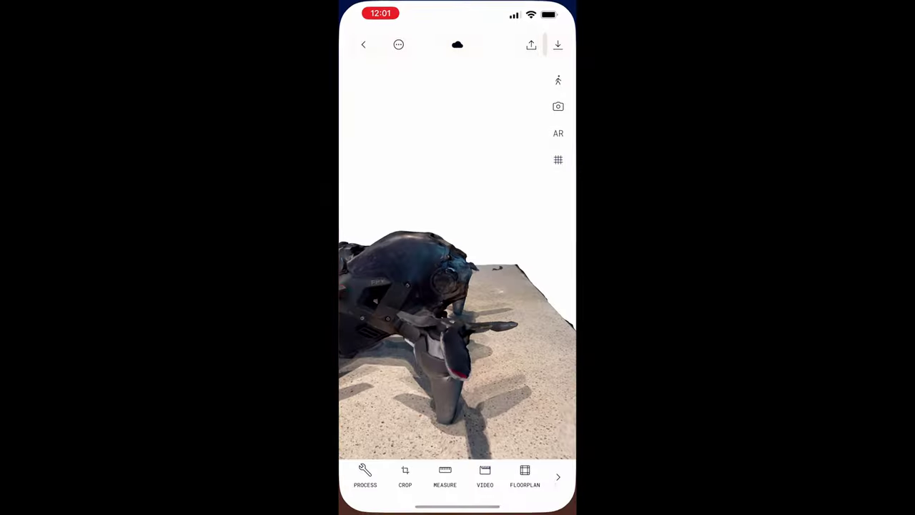
{"action": "left_click", "coordinate": [363, 44]}
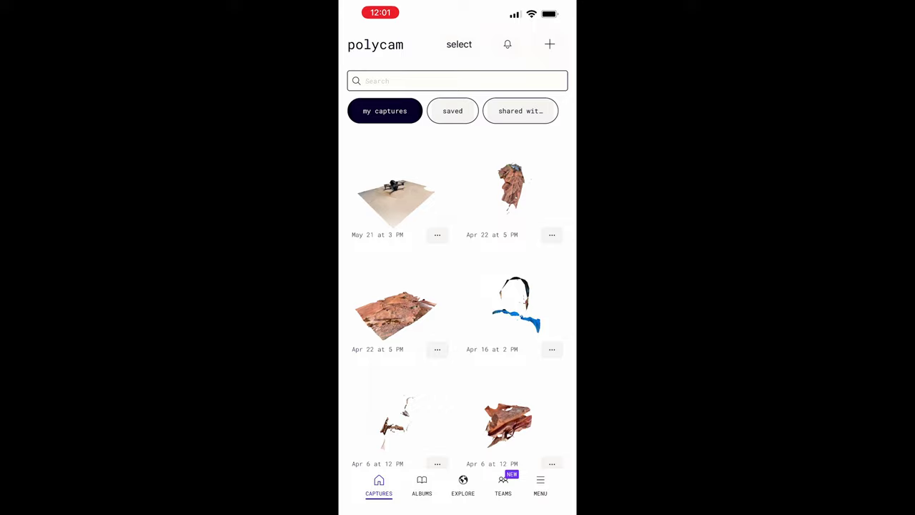
{"action": "left_click", "coordinate": [549, 43]}
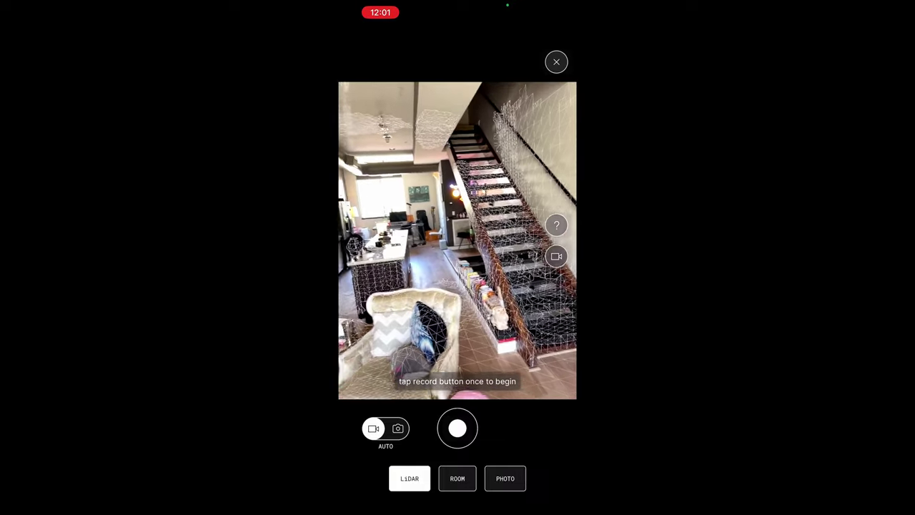
{"action": "left_click", "coordinate": [458, 427]}
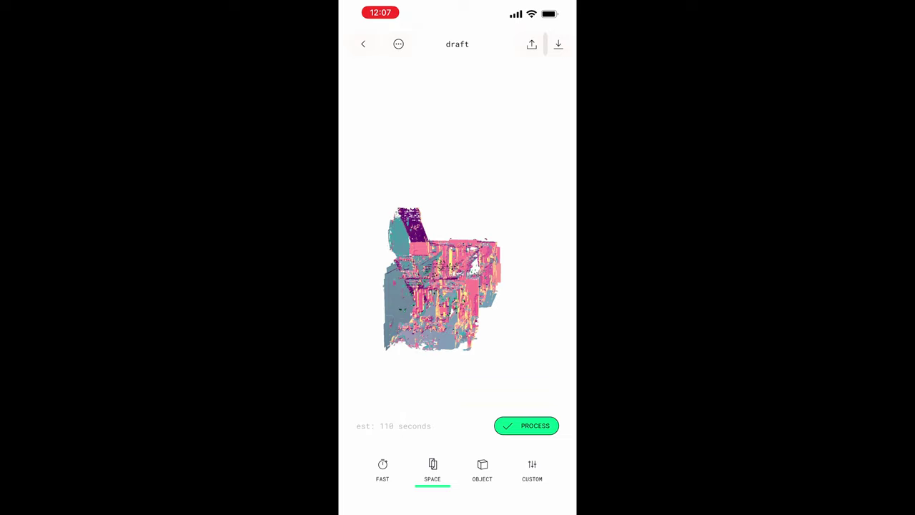
Process the draft capture in Space mode and inspect the room model from inside and outside
{"action": "left_click", "coordinate": [526, 425]}
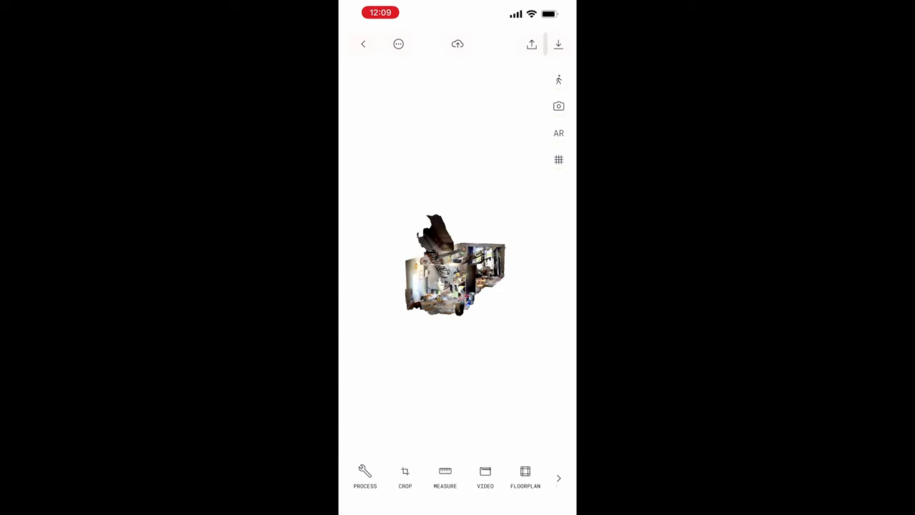
{"action": "scroll", "coordinate": [458, 265], "scroll_direction": "up", "scroll_amount": 8}
{"action": "left_click_drag", "start_coordinate": [457, 286], "coordinate": [472, 265]}
{"action": "scroll", "coordinate": [458, 261], "scroll_direction": "up", "scroll_amount": 8}
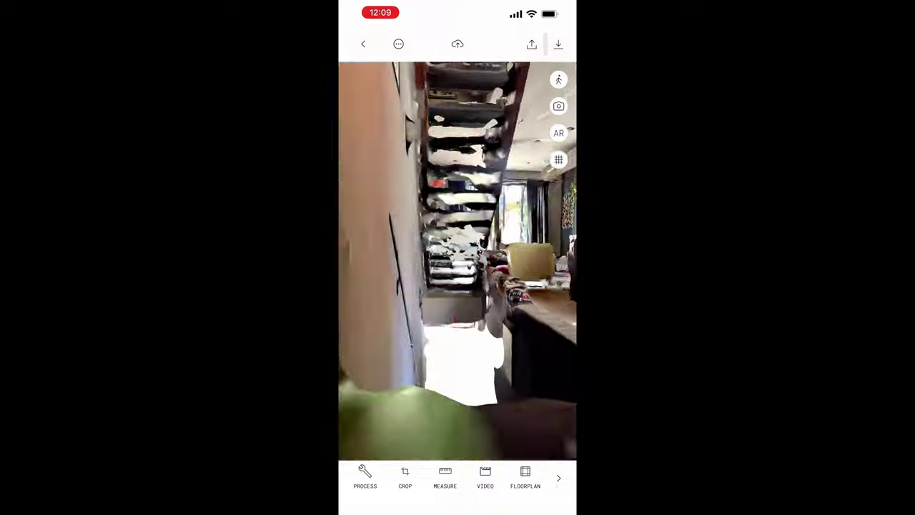
{"action": "scroll", "coordinate": [458, 260], "scroll_direction": "down", "scroll_amount": 5}
{"action": "left_click_drag", "start_coordinate": [400, 286], "coordinate": [514, 286]}
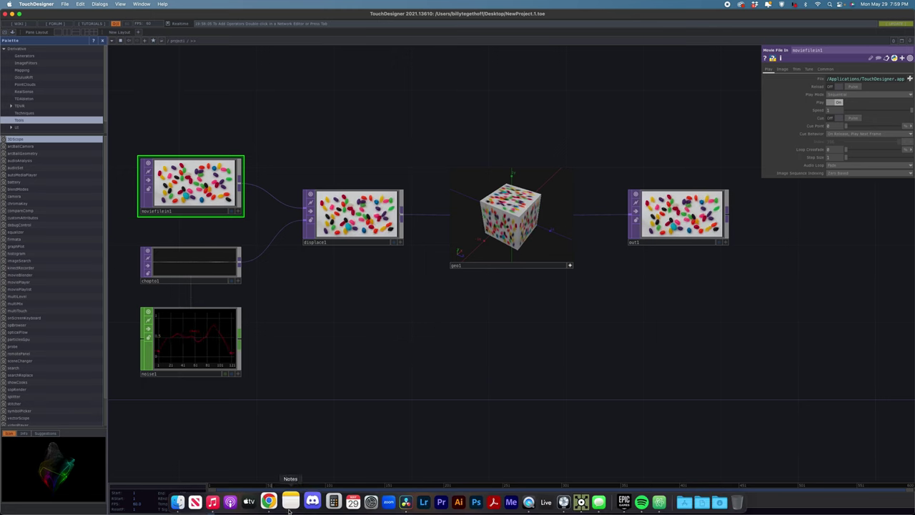
Switch to Finder and extract May22at12-01PM-poly.zip into the Downloads folder
{"action": "left_click", "coordinate": [187, 501]}
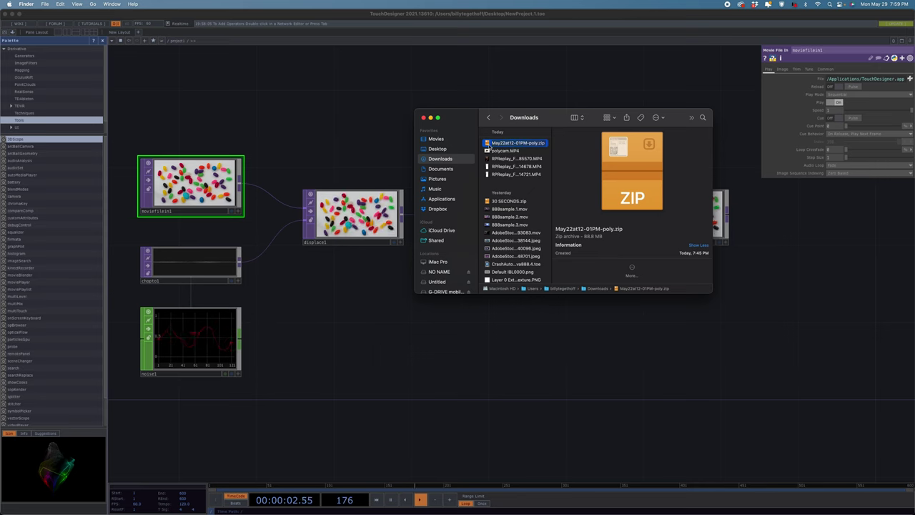
{"action": "double_click", "coordinate": [488, 146]}
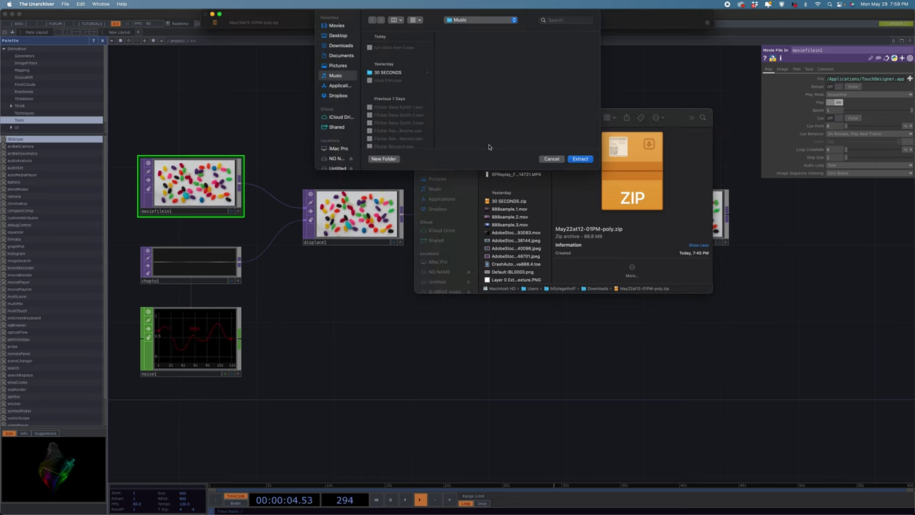
{"action": "left_click", "coordinate": [339, 45]}
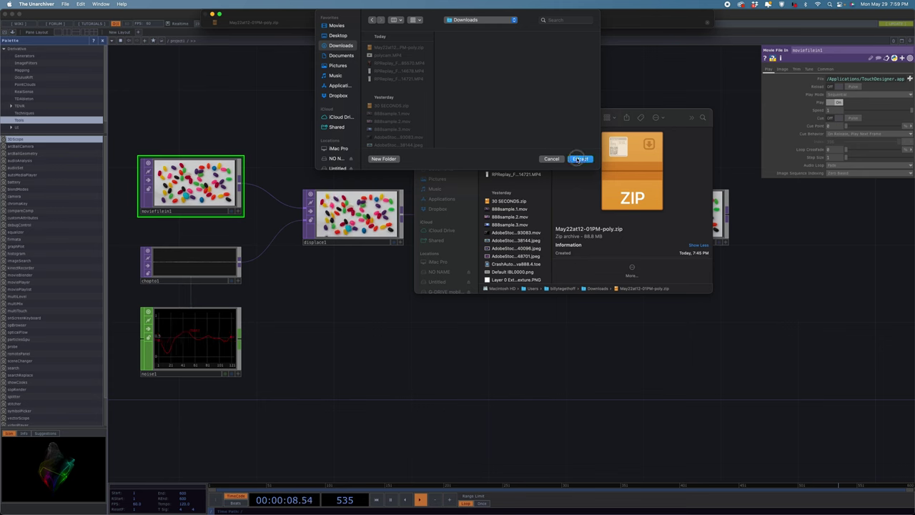
{"action": "left_click", "coordinate": [578, 158]}
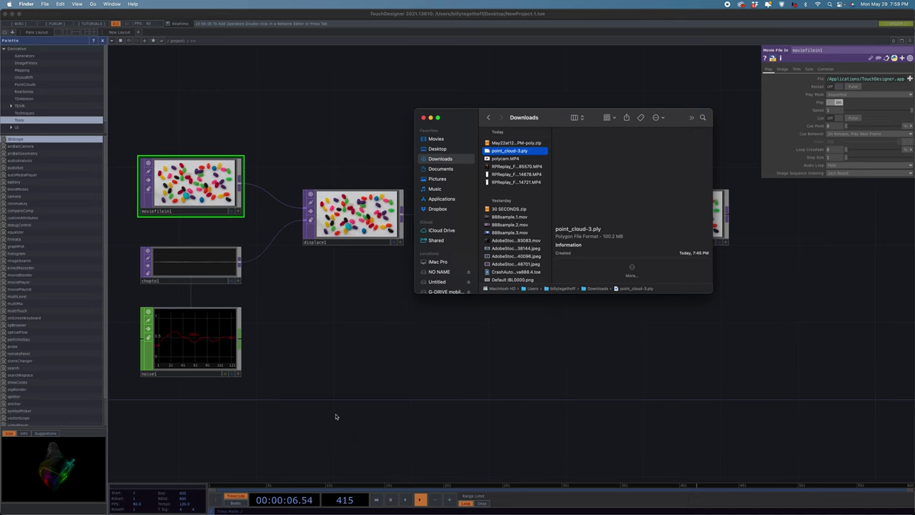
Switch back to TouchDesigner and delete all the default operators from the network
{"action": "left_click", "coordinate": [384, 357]}
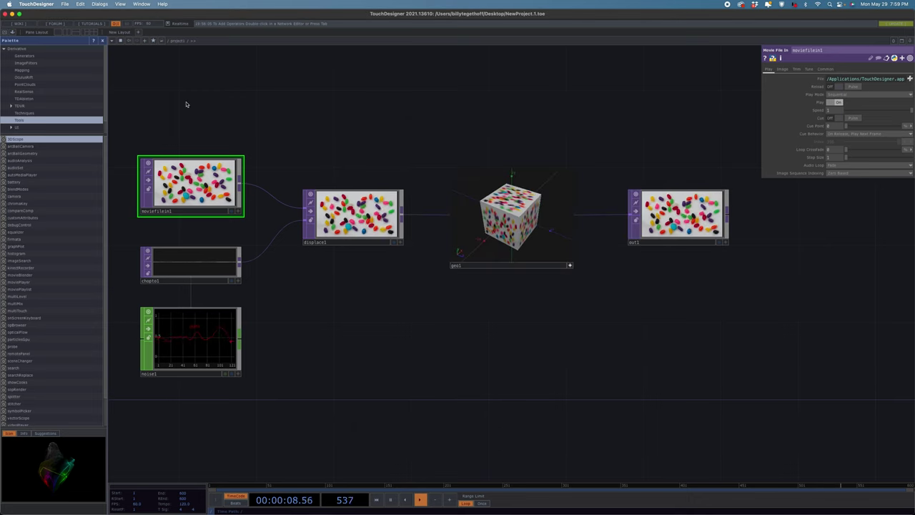
{"action": "left_click_drag", "start_coordinate": [187, 100], "coordinate": [737, 414]}
{"action": "key", "text": "Delete"}
Add a Point File In TOP and place it in the upper-left area of the empty network
{"action": "key", "text": "Tab"}
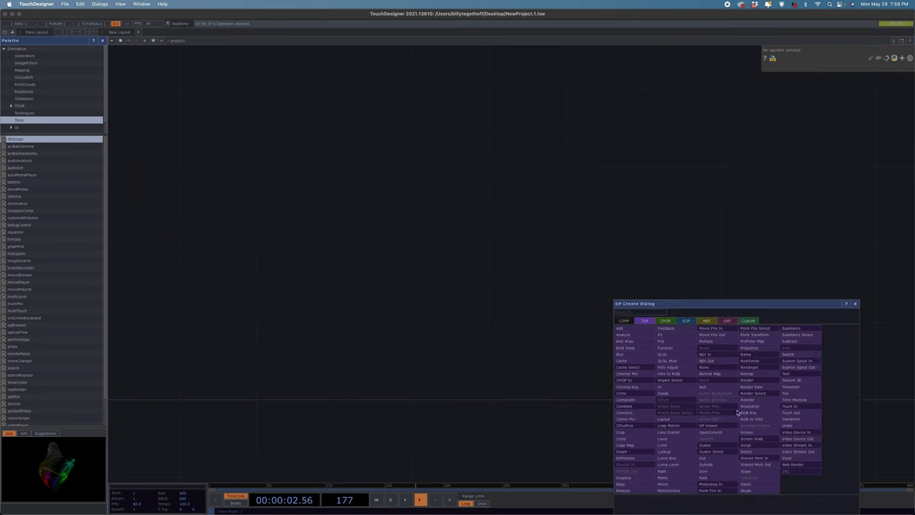
{"action": "left_click_drag", "start_coordinate": [708, 305], "coordinate": [624, 160]}
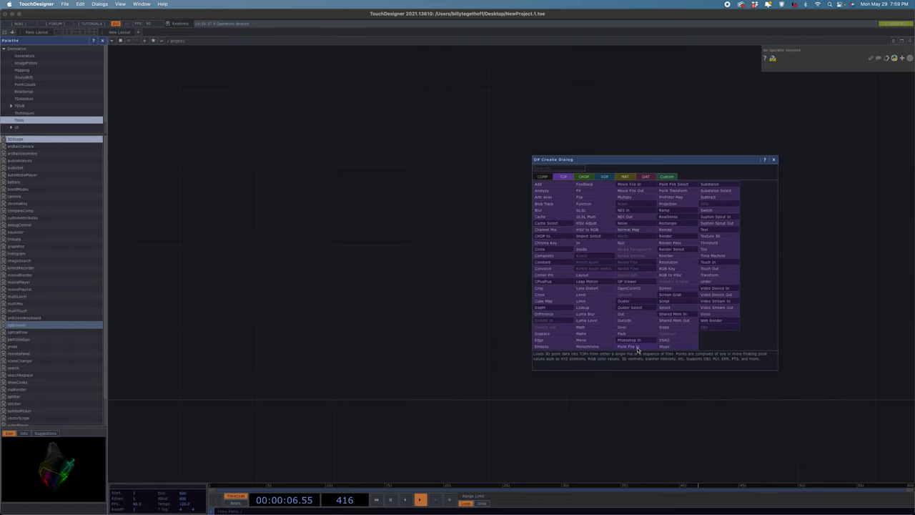
{"action": "left_click", "coordinate": [637, 347]}
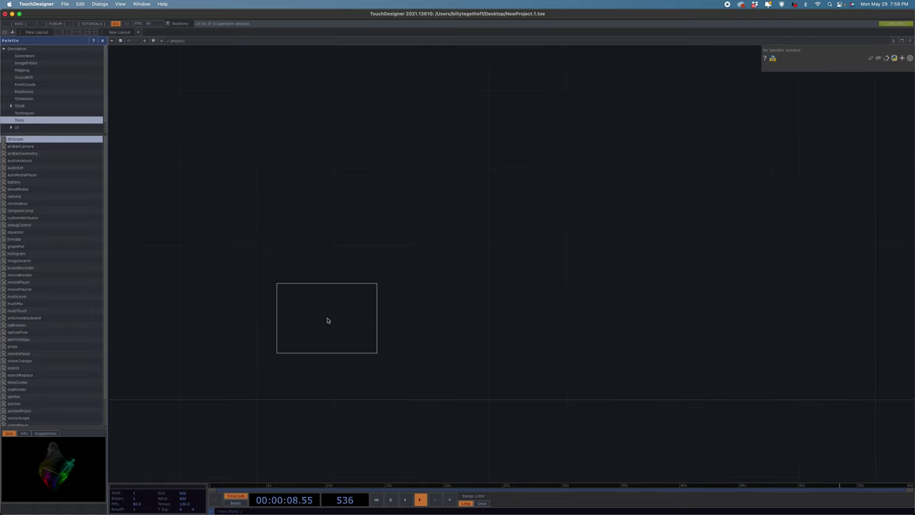
{"action": "left_click", "coordinate": [327, 320]}
{"action": "left_click_drag", "start_coordinate": [340, 323], "coordinate": [270, 171]}
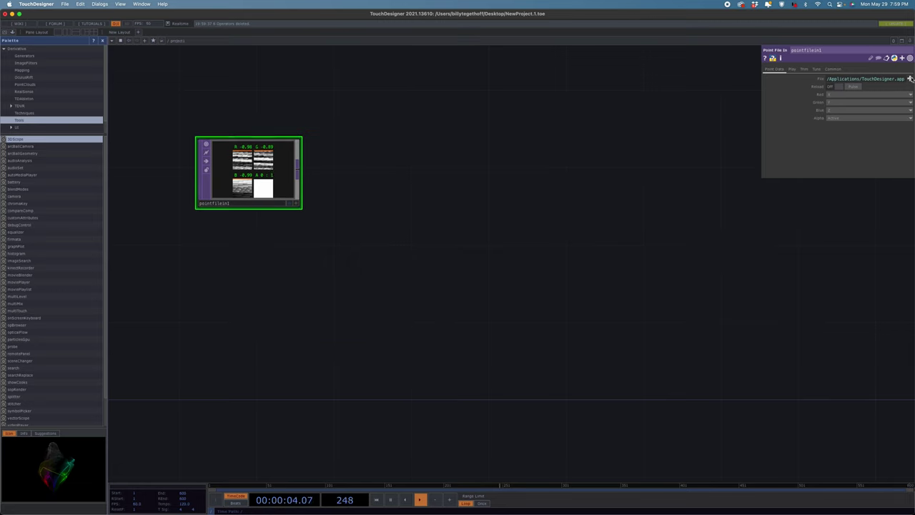
Load point_cloud-3.ply from the Downloads folder into the Point File In operator
{"action": "left_click", "coordinate": [910, 78]}
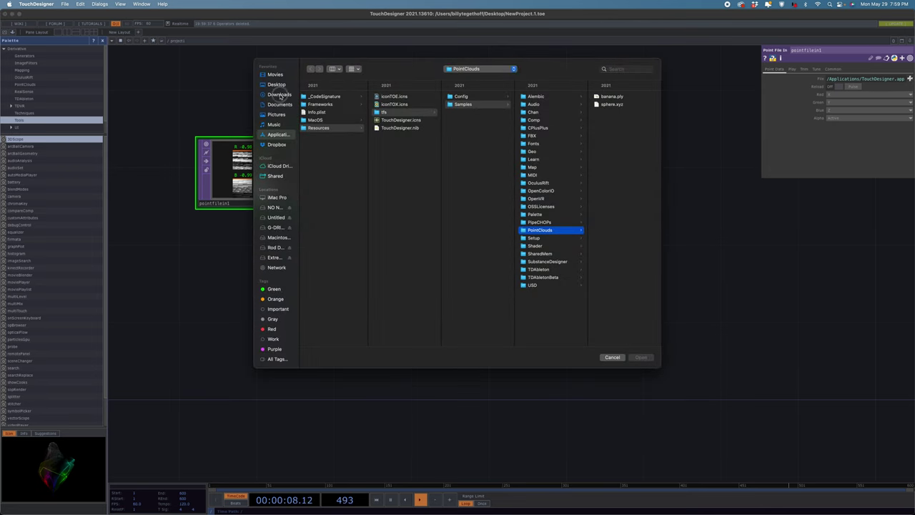
{"action": "left_click", "coordinate": [279, 94]}
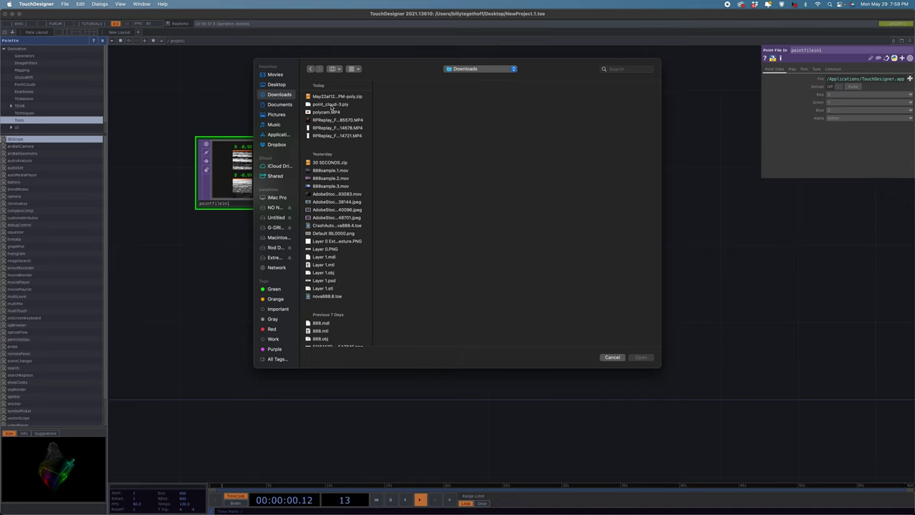
{"action": "left_click", "coordinate": [331, 105]}
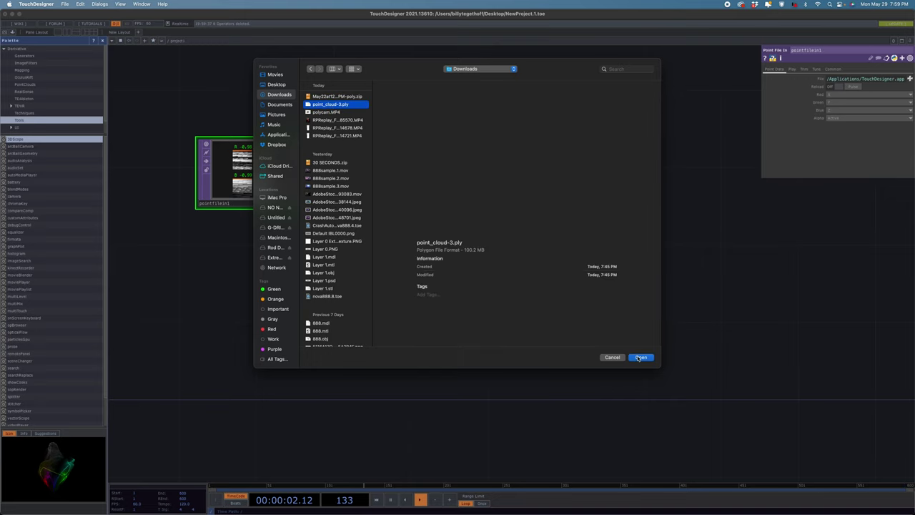
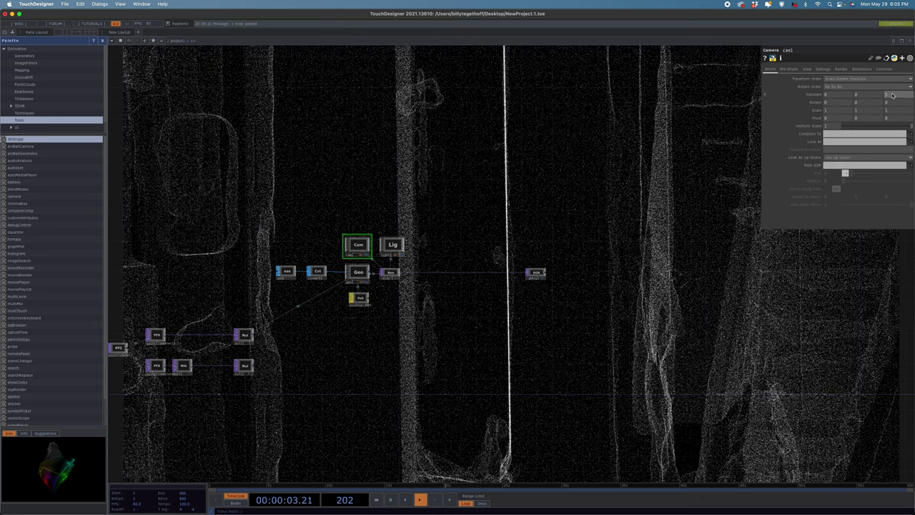
Move the camera back from the point cloud to a Z translation of 19
{"action": "middle_click_drag", "start_coordinate": [892, 96], "coordinate": [893, 81]}
{"action": "left_click_drag", "start_coordinate": [892, 83], "coordinate": [891, 93]}
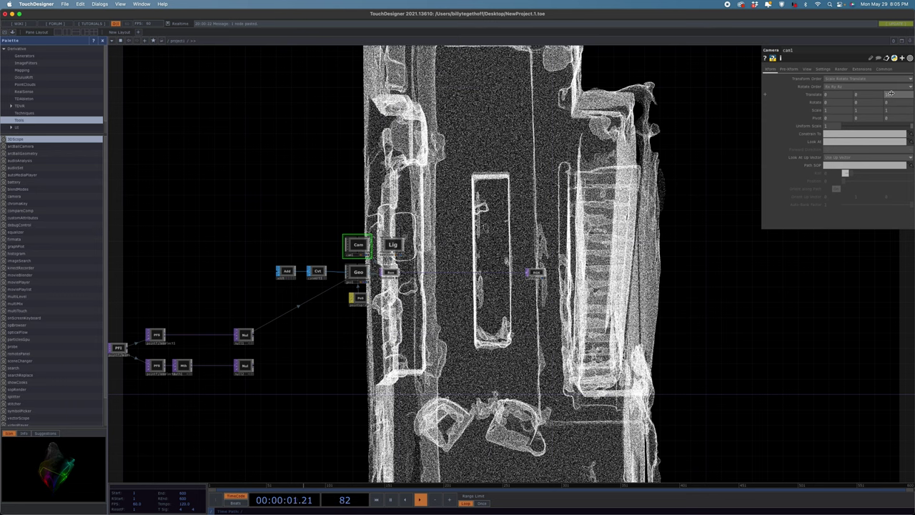
{"action": "middle_click_drag", "start_coordinate": [888, 97], "coordinate": [803, 125]}
{"action": "left_click_drag", "start_coordinate": [426, 335], "coordinate": [649, 252]}
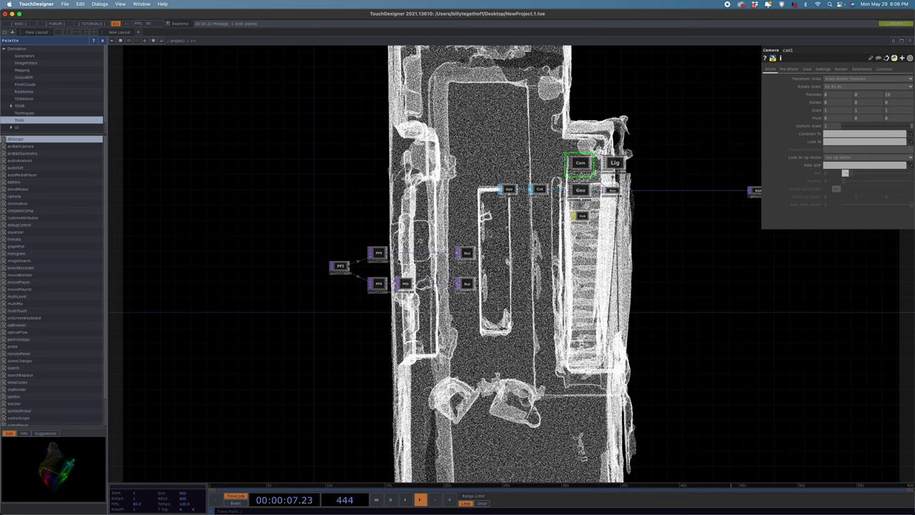
Insert a Point Transform between the upper Point File Select and its Null, and set its X rotation to -90
{"action": "right_click", "coordinate": [398, 251]}
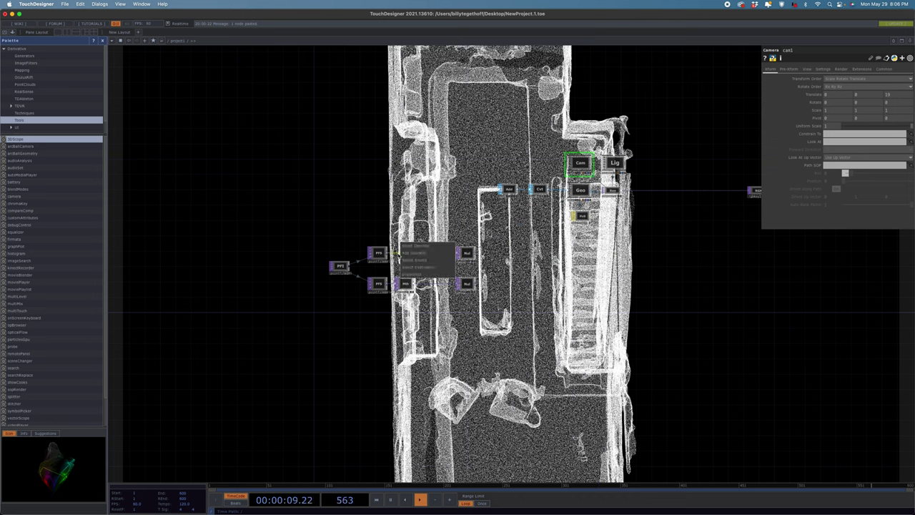
{"action": "left_click", "coordinate": [418, 246]}
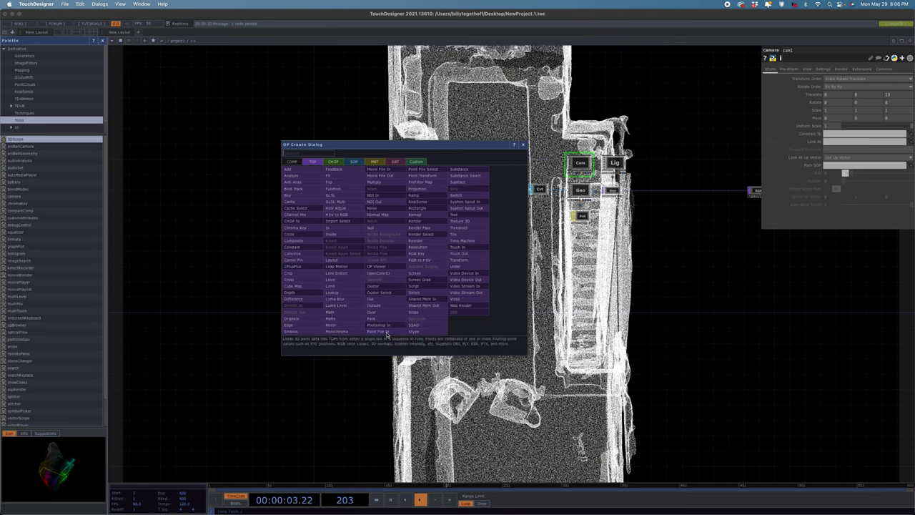
{"action": "left_click", "coordinate": [441, 177]}
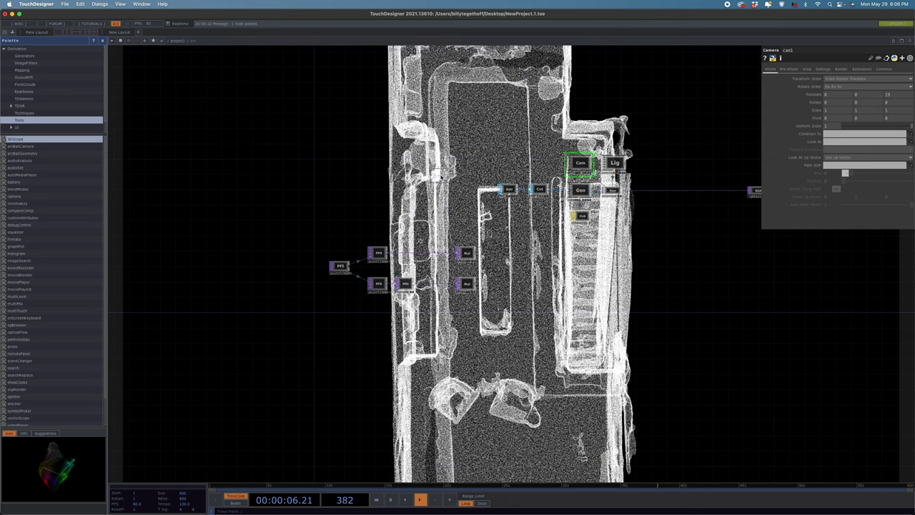
{"action": "left_click", "coordinate": [404, 251]}
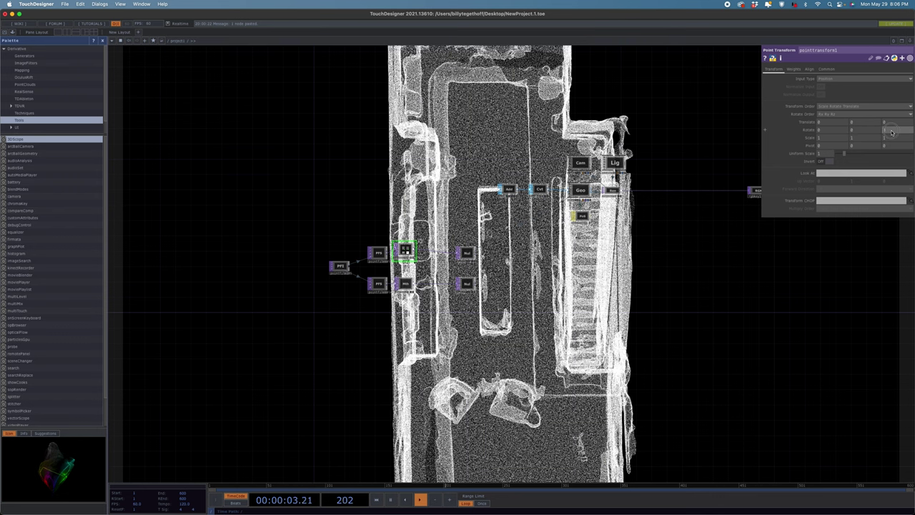
{"action": "mouse_move", "coordinate": [891, 132]}
{"action": "middle_mouse_down"}
{"action": "mouse_move", "coordinate": [891, 118]}
{"action": "mouse_move", "coordinate": [908, 116]}
{"action": "mouse_move", "coordinate": [894, 115]}
{"action": "mouse_move", "coordinate": [892, 132]}
{"action": "middle_mouse_up"}
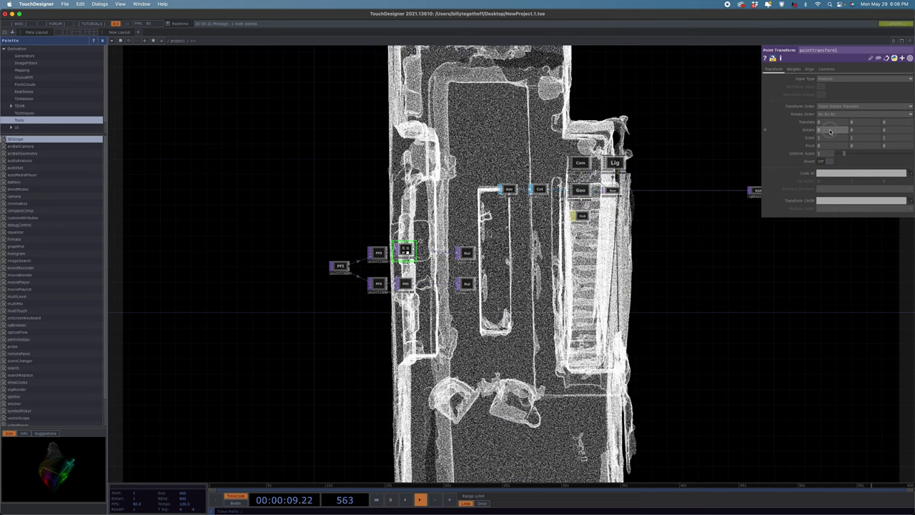
{"action": "middle_click_drag", "start_coordinate": [830, 131], "coordinate": [657, 114]}
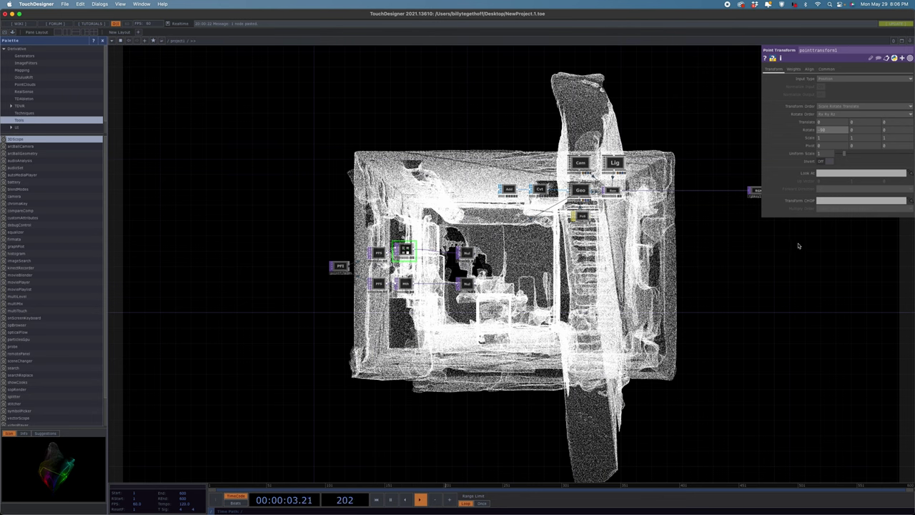
Move the camera closer to the rotated point cloud with a Z translation of 11
{"action": "left_click", "coordinate": [583, 165]}
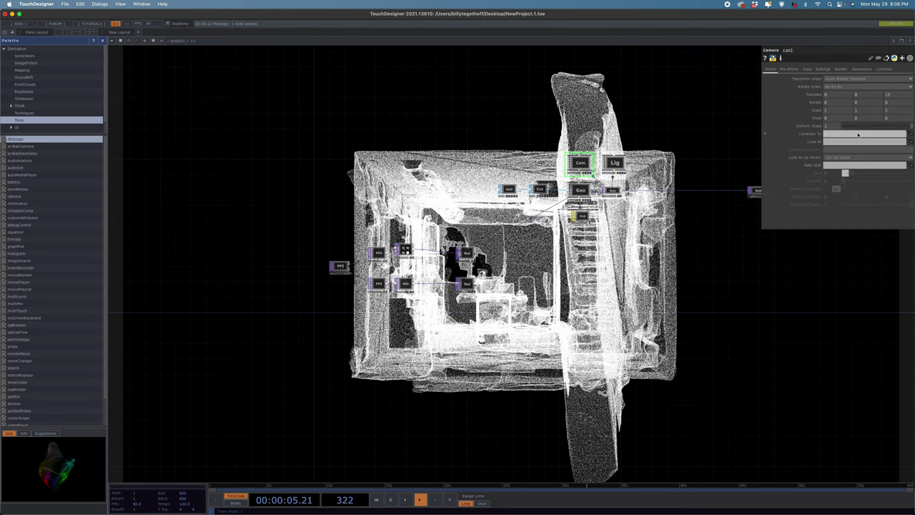
{"action": "left_click_drag", "start_coordinate": [891, 94], "coordinate": [739, 112]}
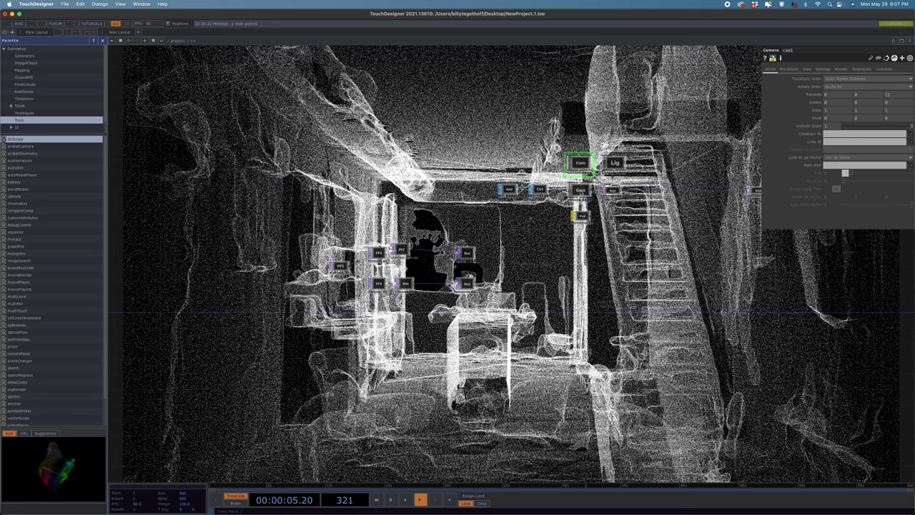
Set null2 as the Geometry's instance Color OP and map its r, g and b channels to the R, G and B colours
{"action": "left_click", "coordinate": [580, 191]}
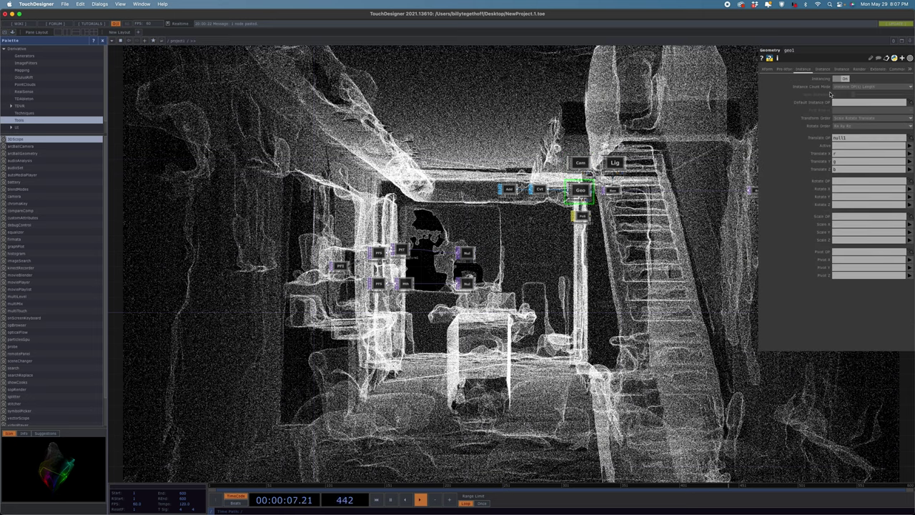
{"action": "left_click", "coordinate": [822, 69]}
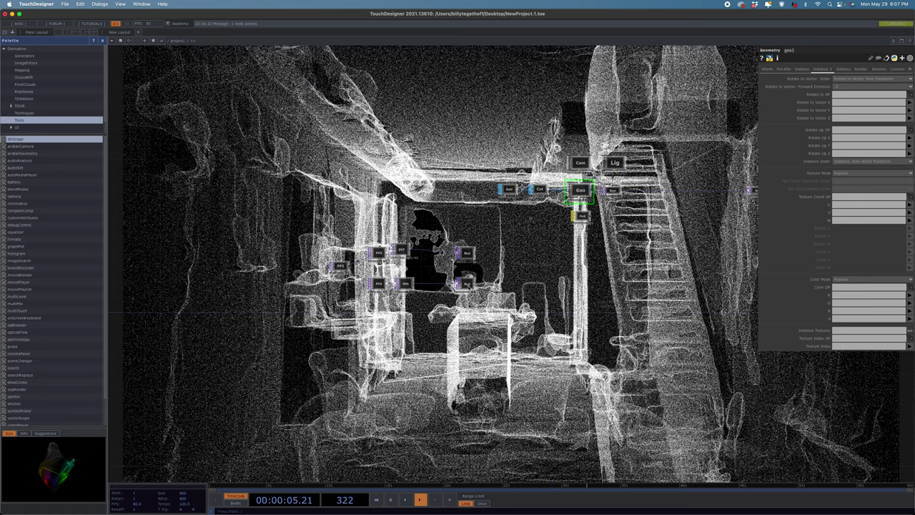
{"action": "left_click_drag", "start_coordinate": [468, 285], "coordinate": [845, 288]}
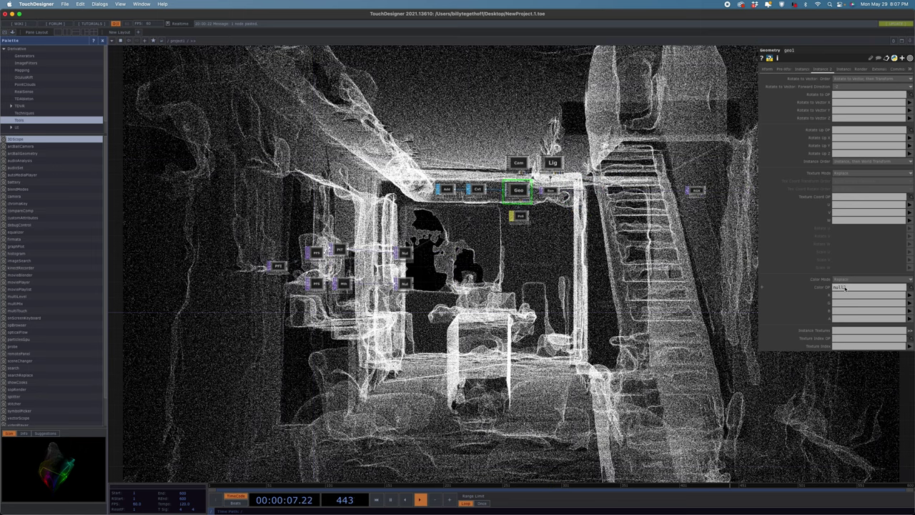
{"action": "left_click", "coordinate": [909, 301]}
{"action": "left_click", "coordinate": [909, 303]}
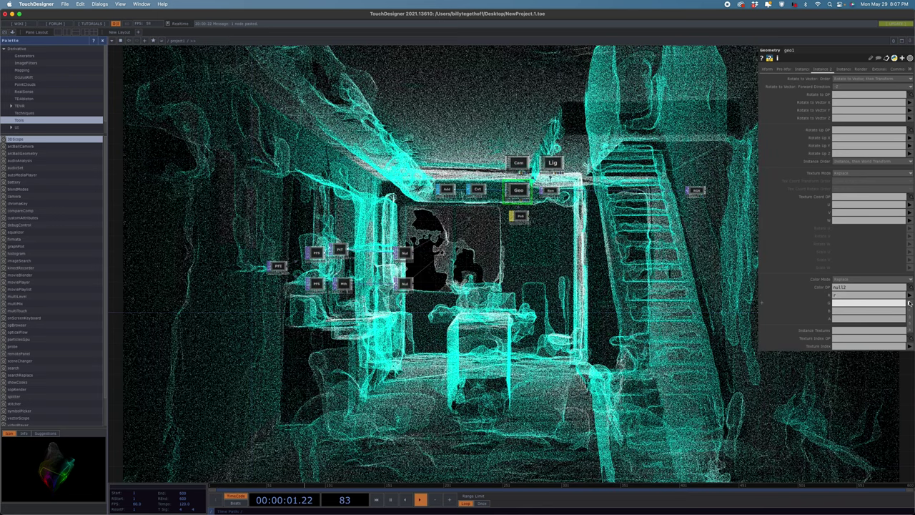
{"action": "left_click_drag", "start_coordinate": [910, 303], "coordinate": [910, 320]}
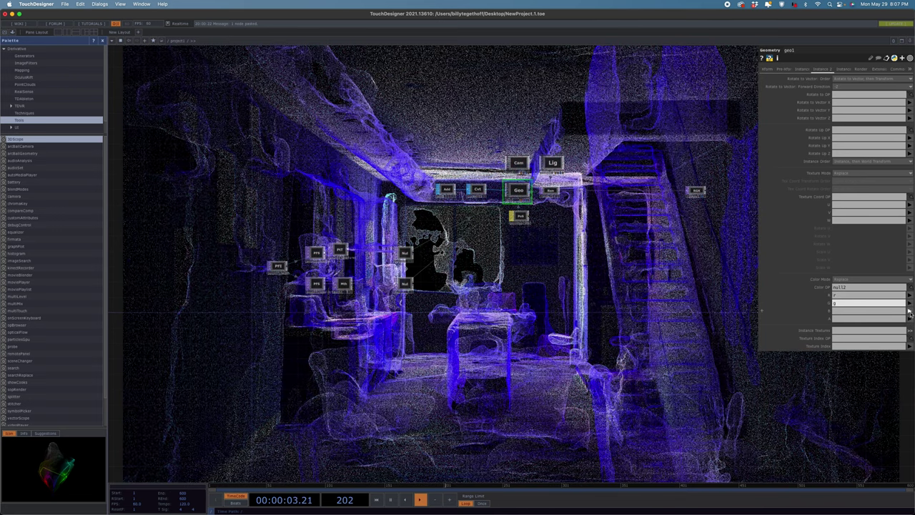
{"action": "left_click", "coordinate": [909, 310]}
{"action": "left_click", "coordinate": [910, 332]}
{"action": "left_click", "coordinate": [910, 332]}
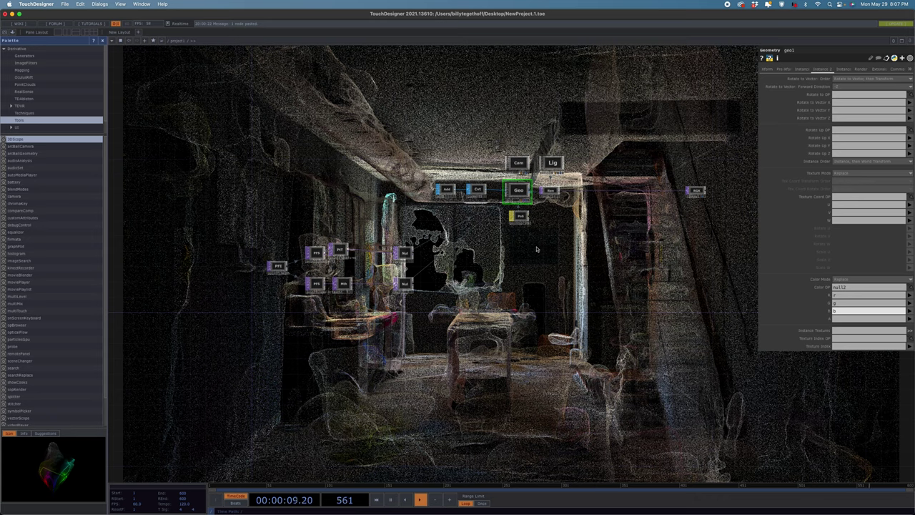
Raise the point sprite material's Constant Point Scale to about 9.22 and move the camera to a Z translation of 7
{"action": "left_click", "coordinate": [519, 217]}
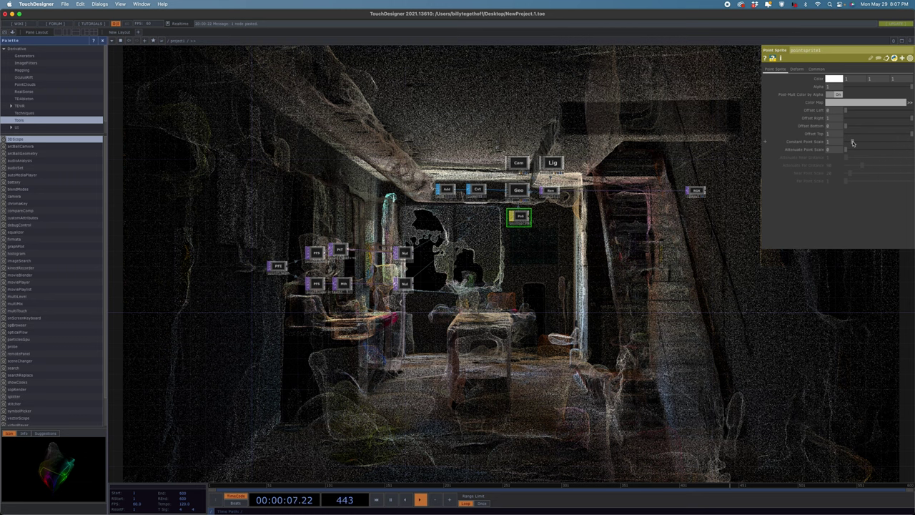
{"action": "left_click_drag", "start_coordinate": [852, 143], "coordinate": [907, 142]}
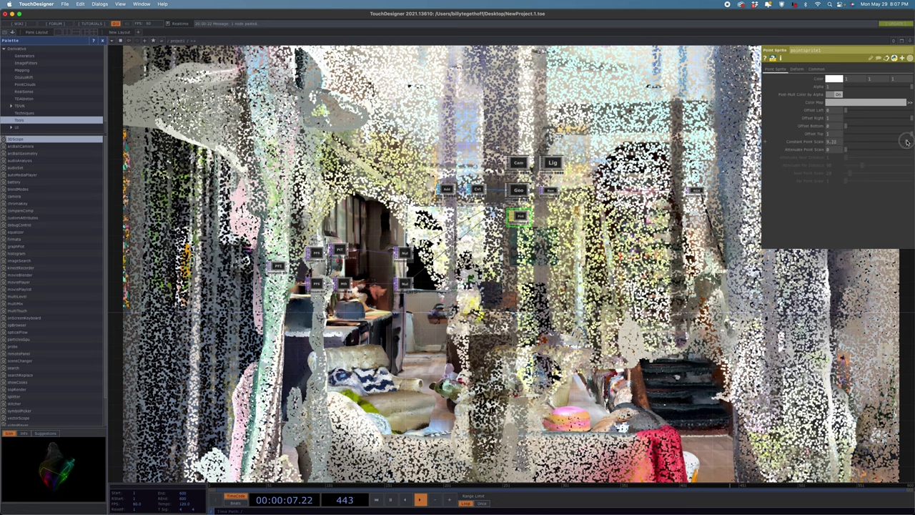
{"action": "left_click", "coordinate": [521, 163]}
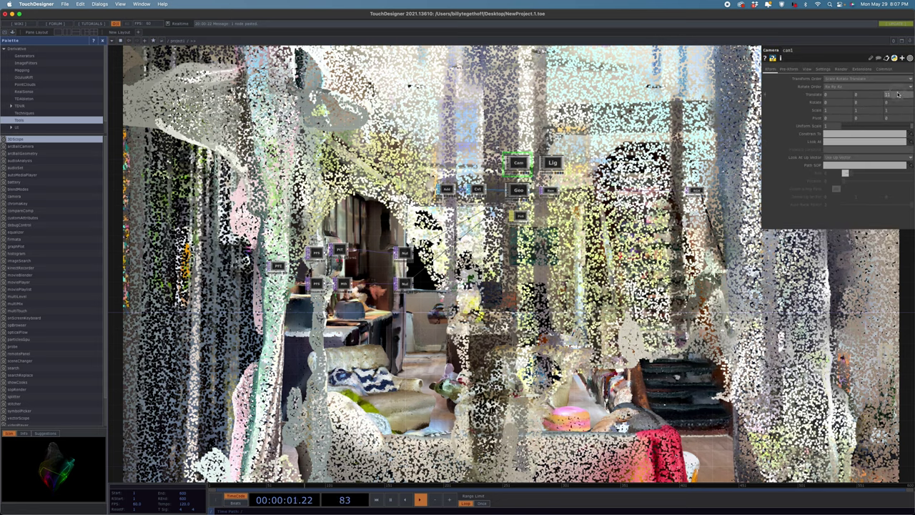
{"action": "left_click_drag", "start_coordinate": [898, 95], "coordinate": [845, 98]}
{"action": "middle_click_drag", "start_coordinate": [845, 98], "coordinate": [832, 101]}
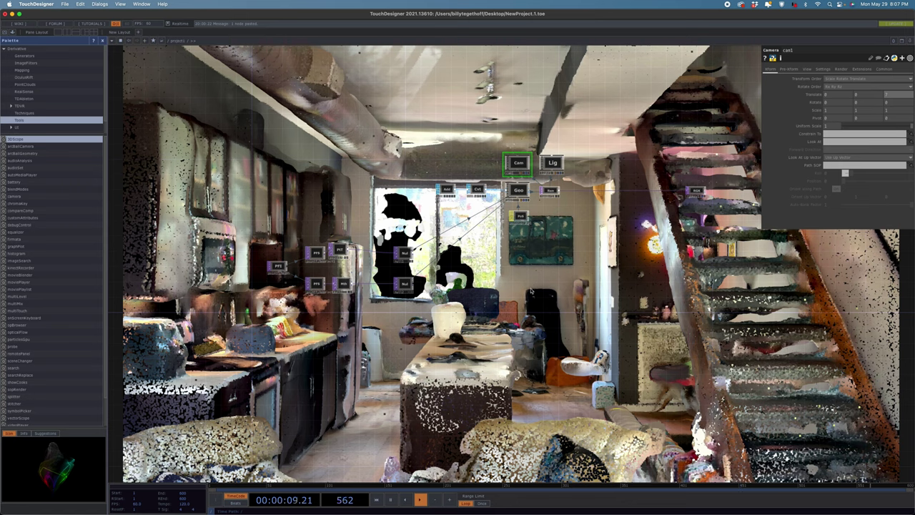
Reduce the point sprite material's Constant Point Scale to about 4.76
{"action": "left_click", "coordinate": [521, 217]}
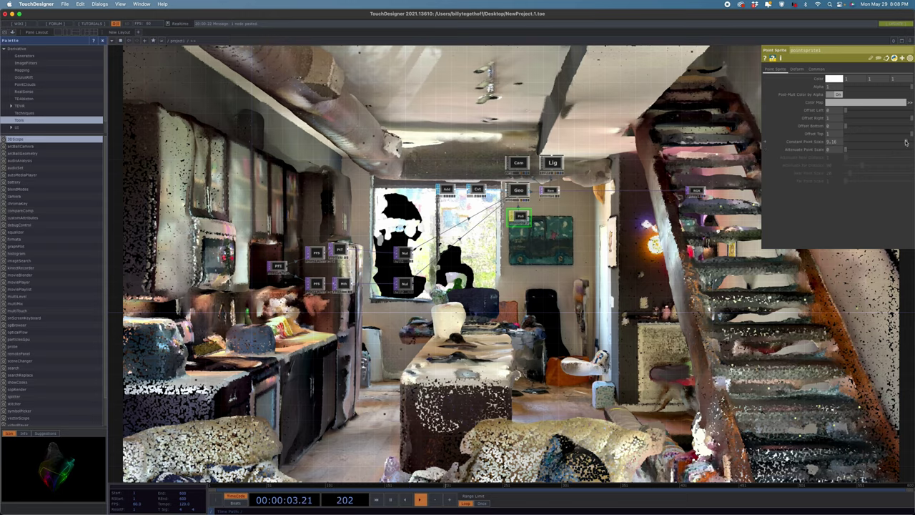
{"action": "left_click_drag", "start_coordinate": [905, 142], "coordinate": [878, 145]}
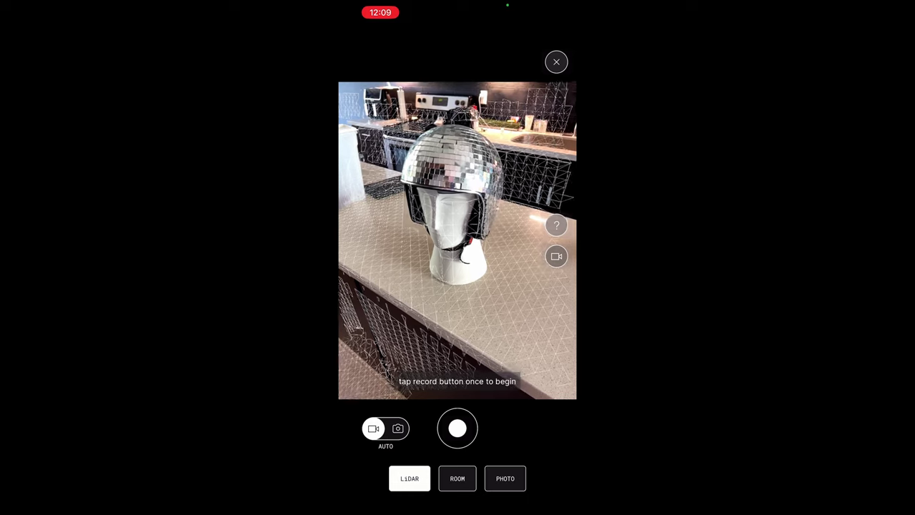
In Polycam, switch the capture mode to Photo and start recording the mirrored helmet on the mannequin head
{"action": "left_click", "coordinate": [505, 478]}
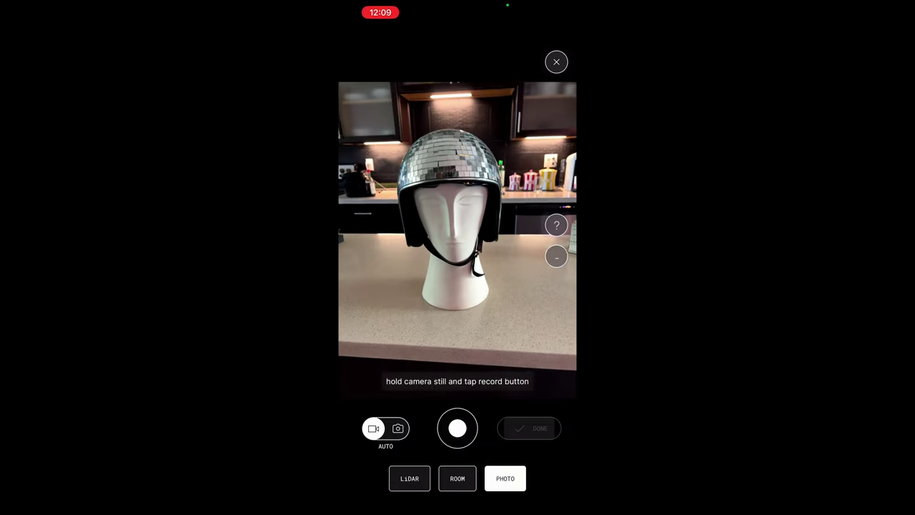
{"action": "left_click", "coordinate": [457, 428]}
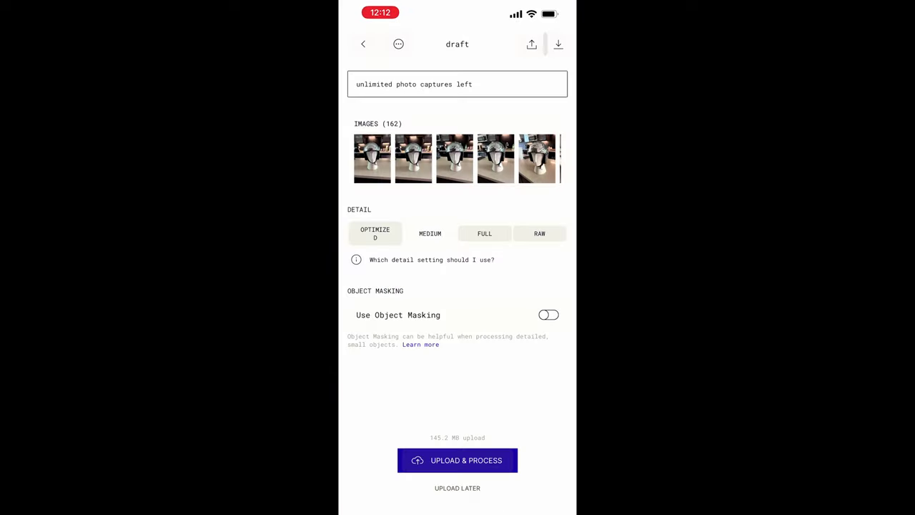
Set the helmet draft's detail to Raw, enable Use Object Masking, and upload and process the capture
{"action": "left_click", "coordinate": [540, 233]}
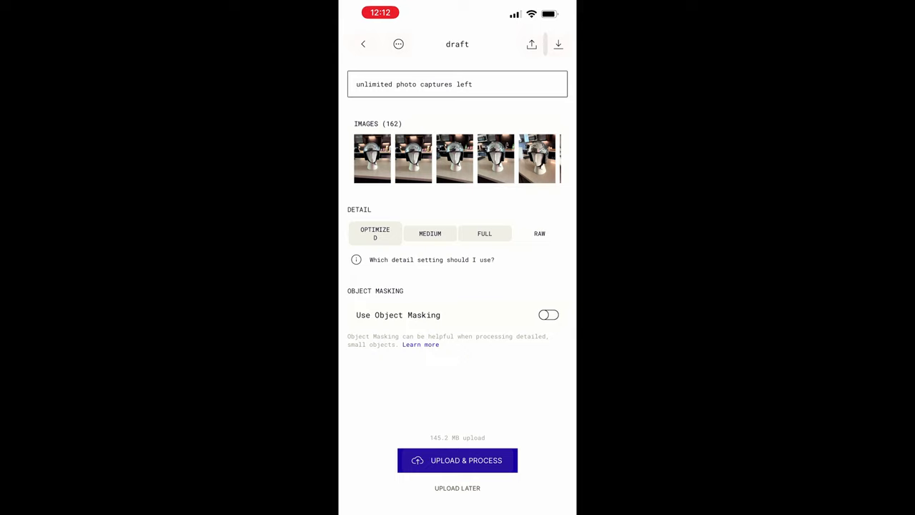
{"action": "left_click", "coordinate": [548, 315]}
{"action": "left_click", "coordinate": [457, 459]}
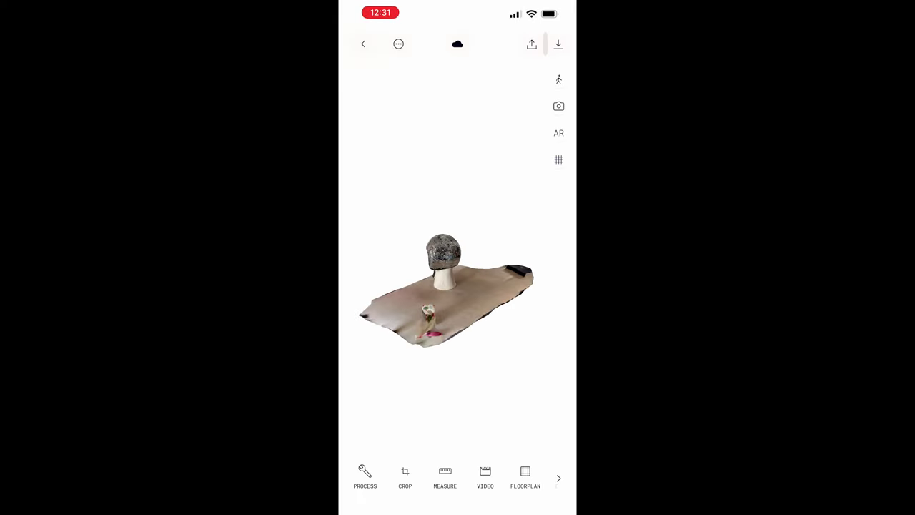
Crop the processed scan with a box around the helmet and mannequin head, and close the crop tool
{"action": "left_click_drag", "start_coordinate": [400, 300], "coordinate": [515, 301]}
{"action": "scroll", "coordinate": [477, 288], "scroll_direction": "up", "scroll_amount": 5}
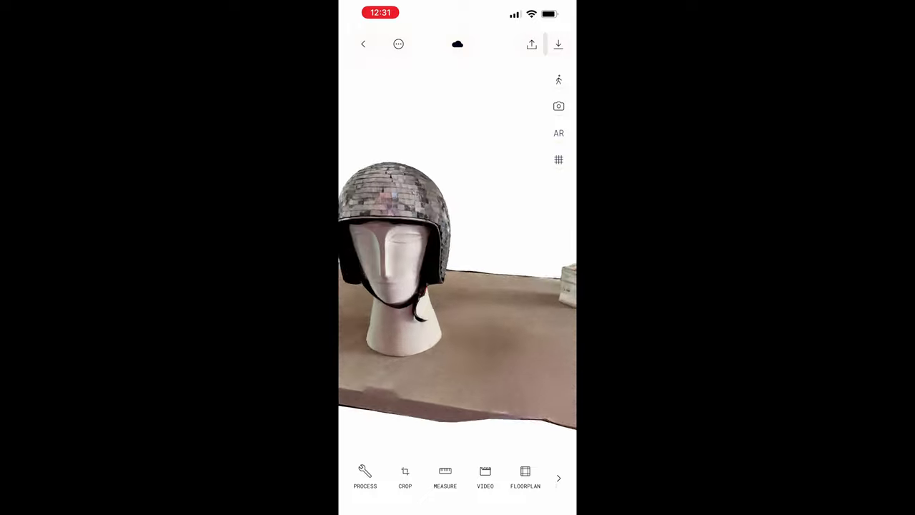
{"action": "scroll", "coordinate": [400, 286], "scroll_direction": "up", "scroll_amount": 3}
{"action": "mouse_move", "coordinate": [401, 300]}
{"action": "left_mouse_down"}
{"action": "mouse_move", "coordinate": [515, 300]}
{"action": "mouse_move", "coordinate": [522, 279]}
{"action": "mouse_move", "coordinate": [400, 286]}
{"action": "left_mouse_up"}
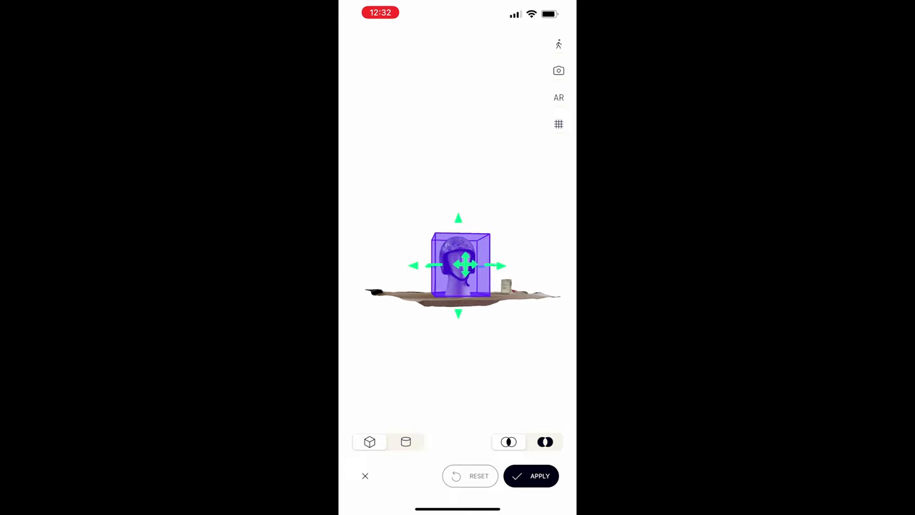
{"action": "left_click", "coordinate": [530, 476]}
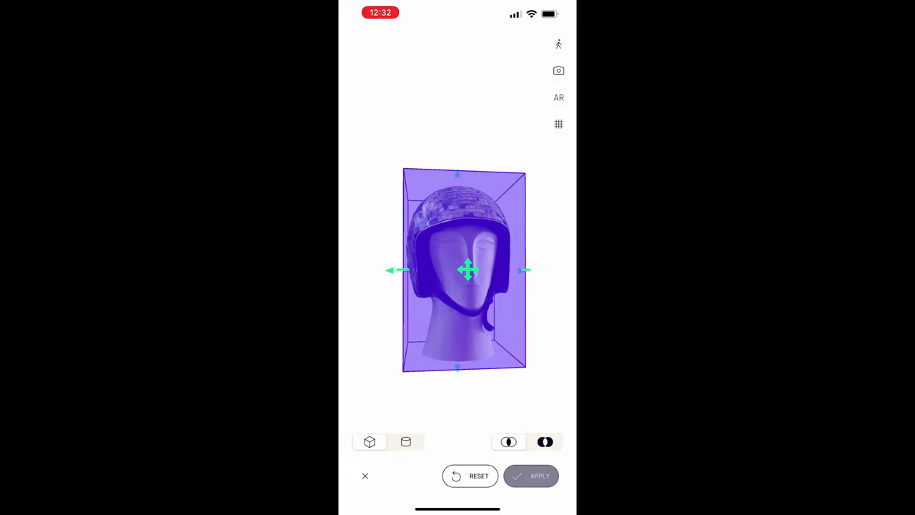
{"action": "left_click", "coordinate": [365, 475]}
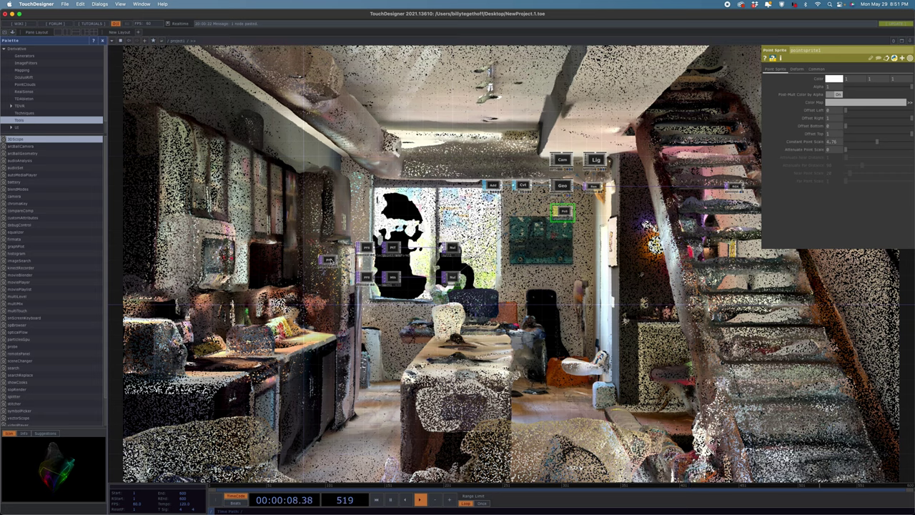
In TouchDesigner, load point_cloud-4.ply from the Downloads folder into the Point File In operator
{"action": "left_click", "coordinate": [328, 260]}
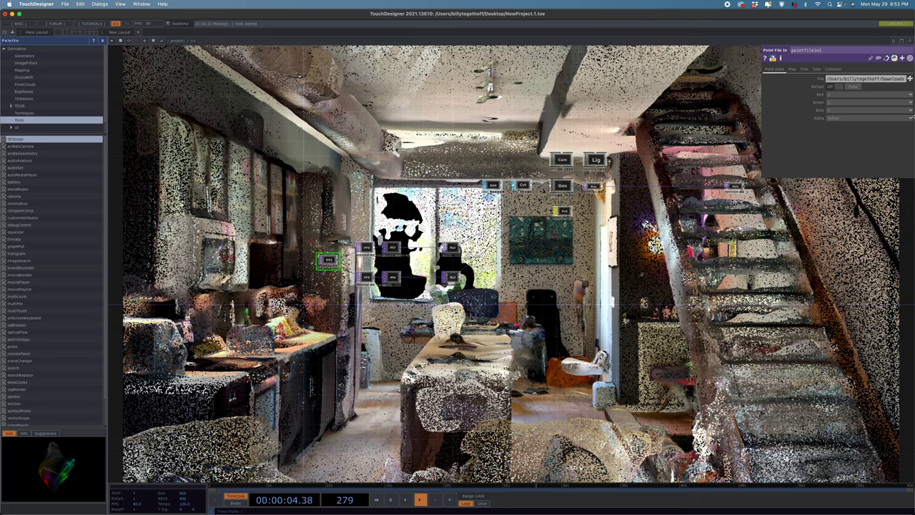
{"action": "left_click", "coordinate": [909, 79]}
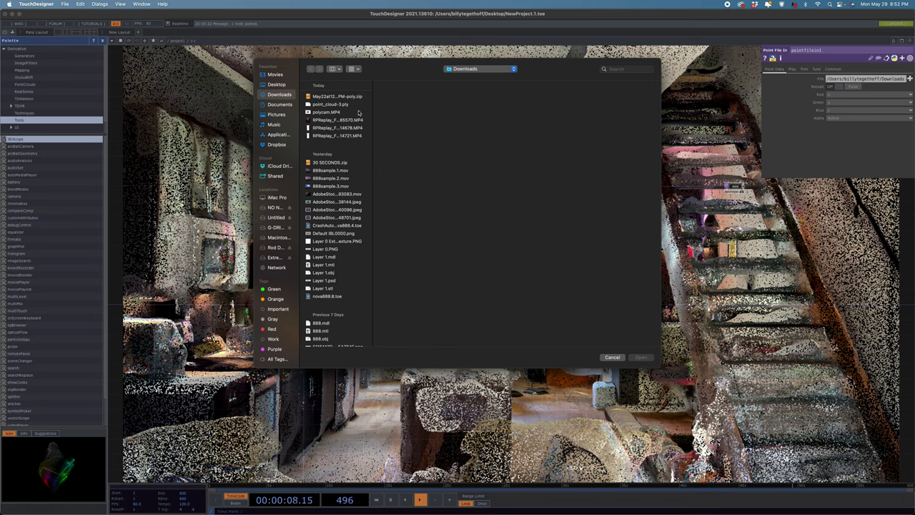
{"action": "scroll", "coordinate": [346, 243], "scroll_direction": "down", "scroll_amount": 3}
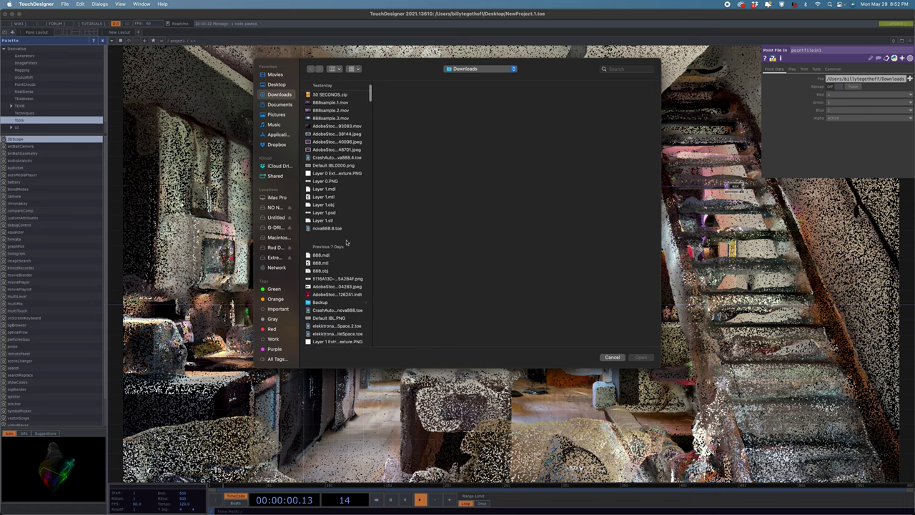
{"action": "scroll", "coordinate": [347, 243], "scroll_direction": "down", "scroll_amount": 6}
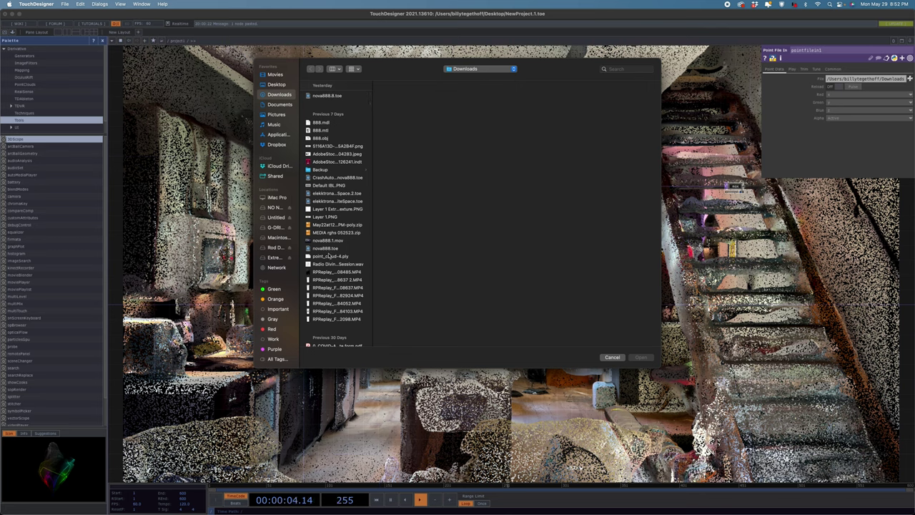
{"action": "scroll", "coordinate": [330, 255], "scroll_direction": "up", "scroll_amount": 9}
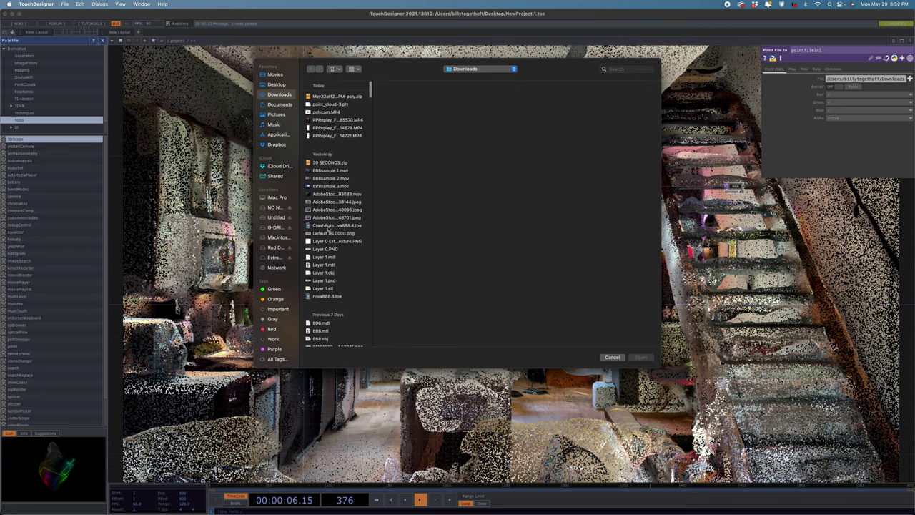
{"action": "scroll", "coordinate": [329, 229], "scroll_direction": "down", "scroll_amount": 7}
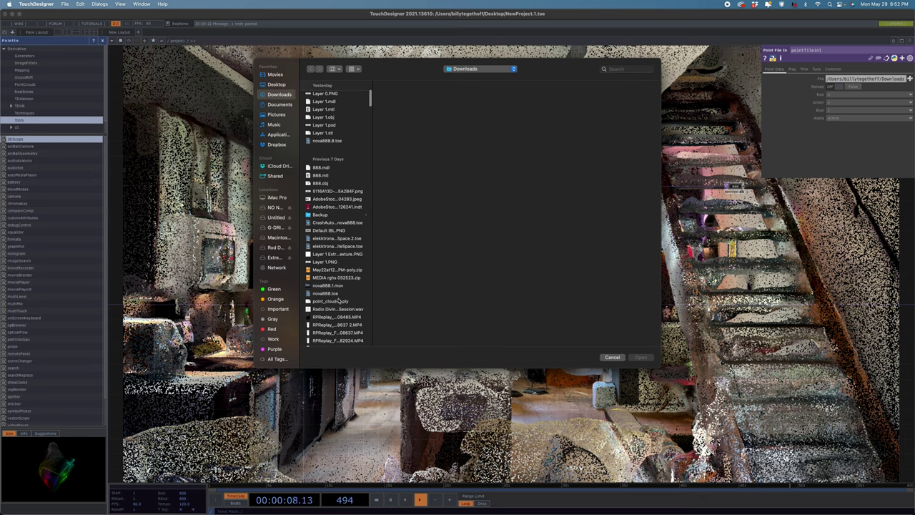
{"action": "left_click", "coordinate": [339, 301]}
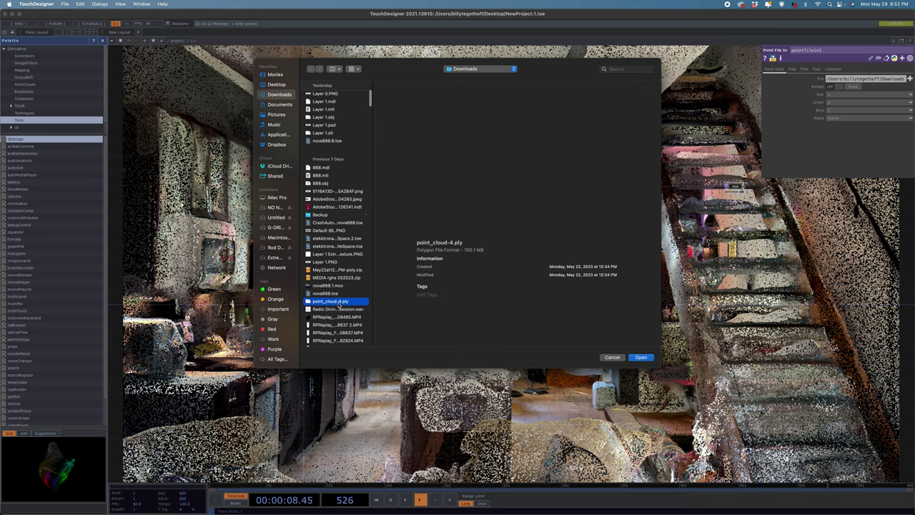
{"action": "left_click", "coordinate": [641, 358]}
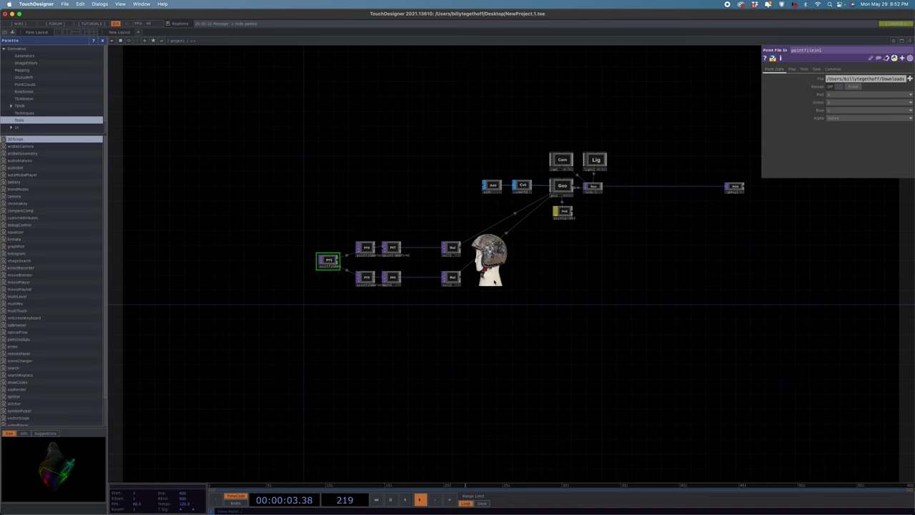
Set the Point Transform's X rotation to 0 and open its Y rotation value for editing
{"action": "left_click", "coordinate": [392, 248]}
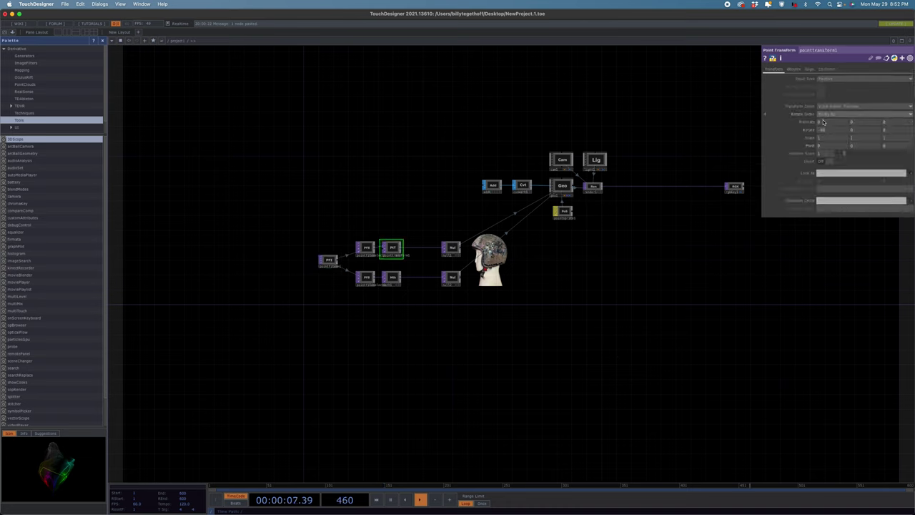
{"action": "left_click", "coordinate": [829, 131]}
{"action": "type", "text": "-90"}
{"action": "key", "text": "Return"}
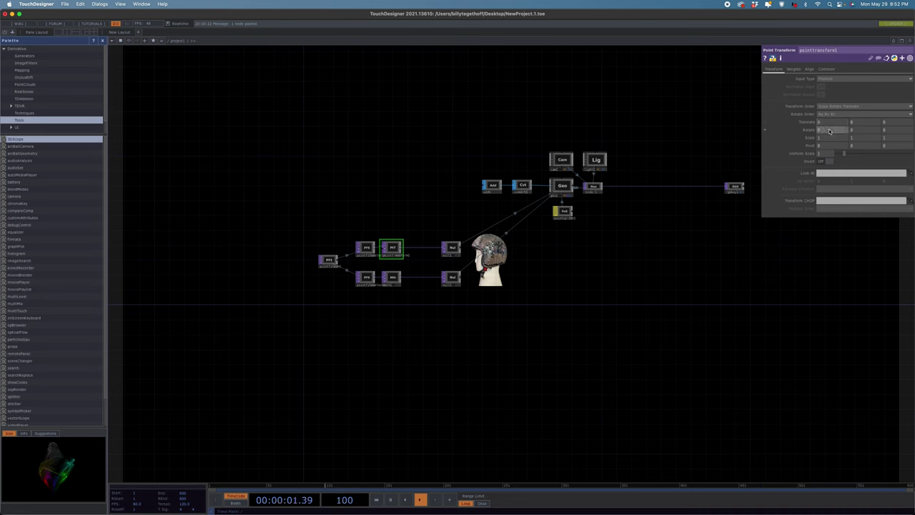
{"action": "left_click", "coordinate": [866, 133]}
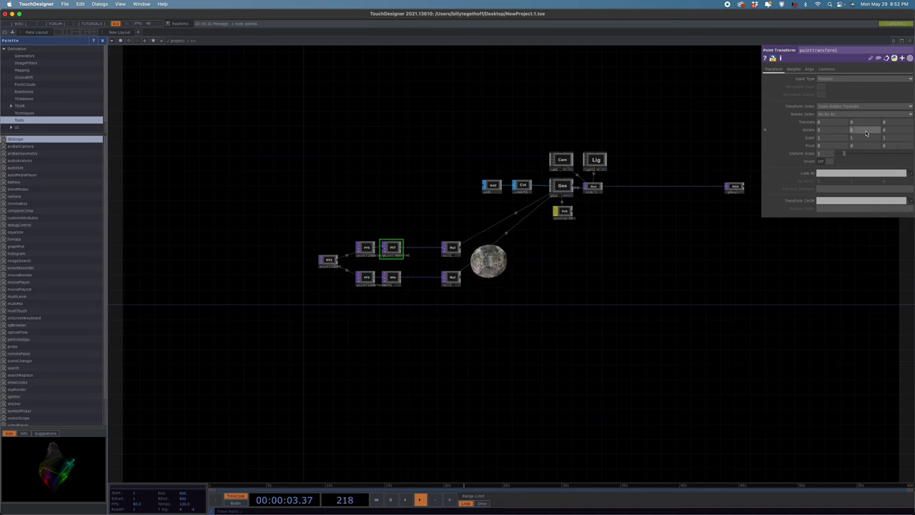